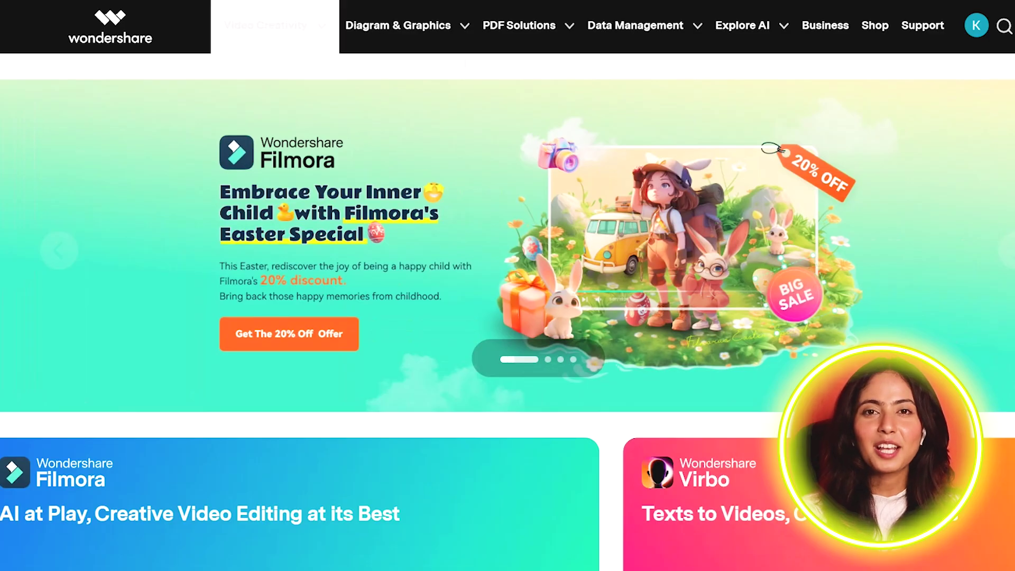
- Sign in to Wondershare and open the Virbo product page from the Video Creativity menu
{"action": "mouse_move", "coordinate": [127, 24]}
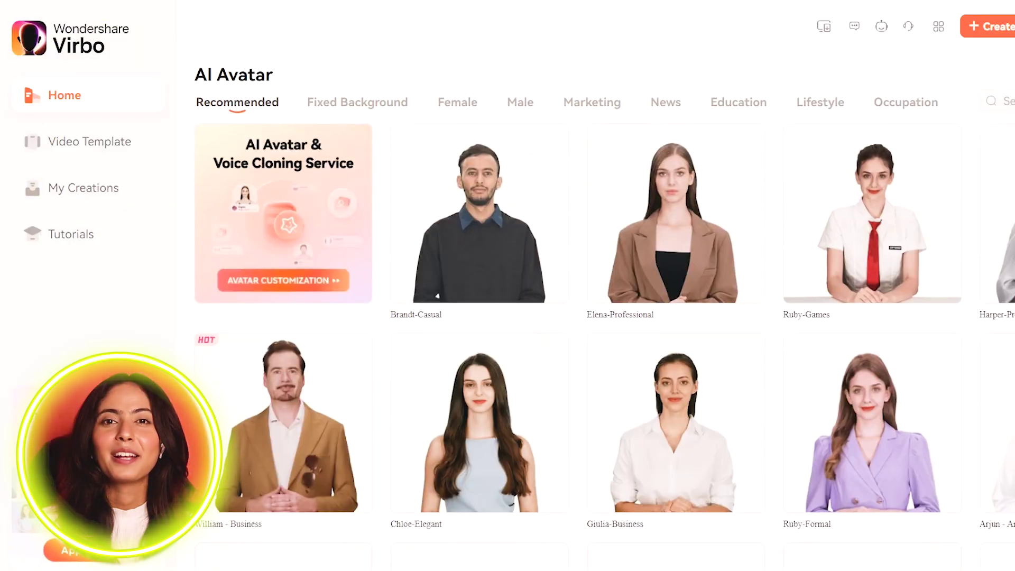
- Create a new video from the Audrey - Casual avatar in the Fixed Background gallery
{"action": "scroll", "coordinate": [603, 312], "scroll_direction": "down", "scroll_amount": 20}
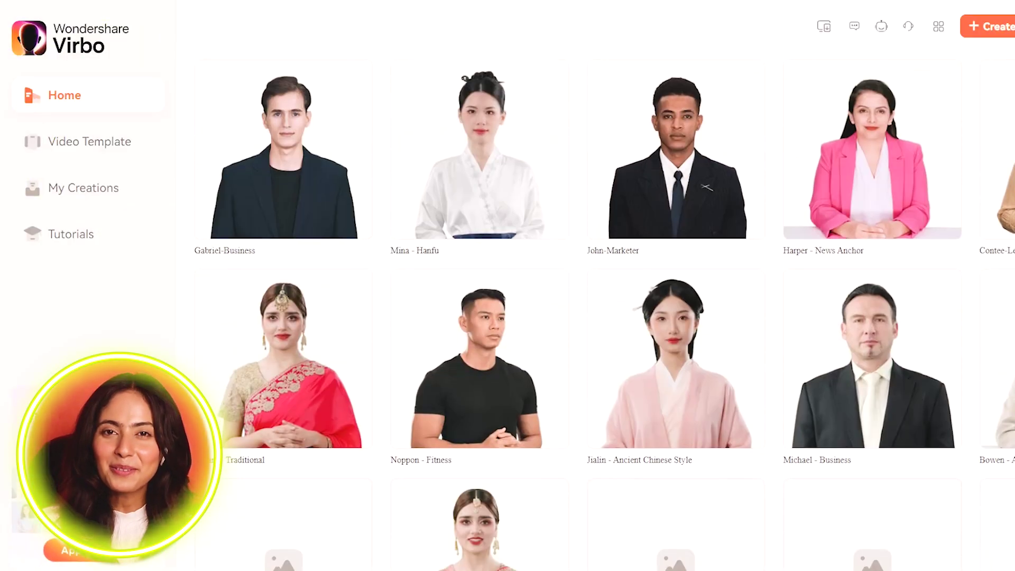
{"action": "scroll", "coordinate": [603, 312], "scroll_direction": "down", "scroll_amount": 2}
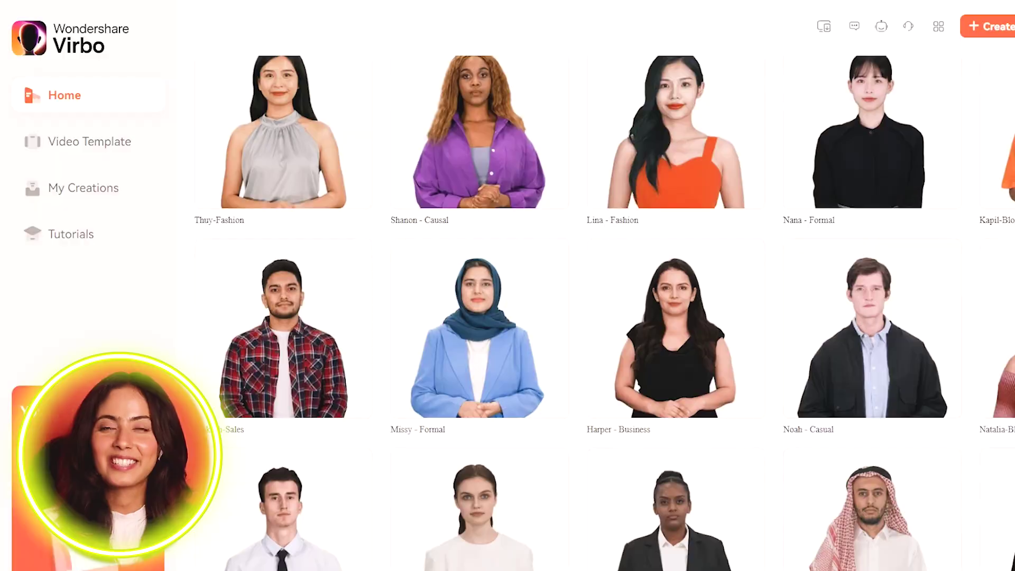
{"action": "scroll", "coordinate": [603, 312], "scroll_direction": "up", "scroll_amount": 10}
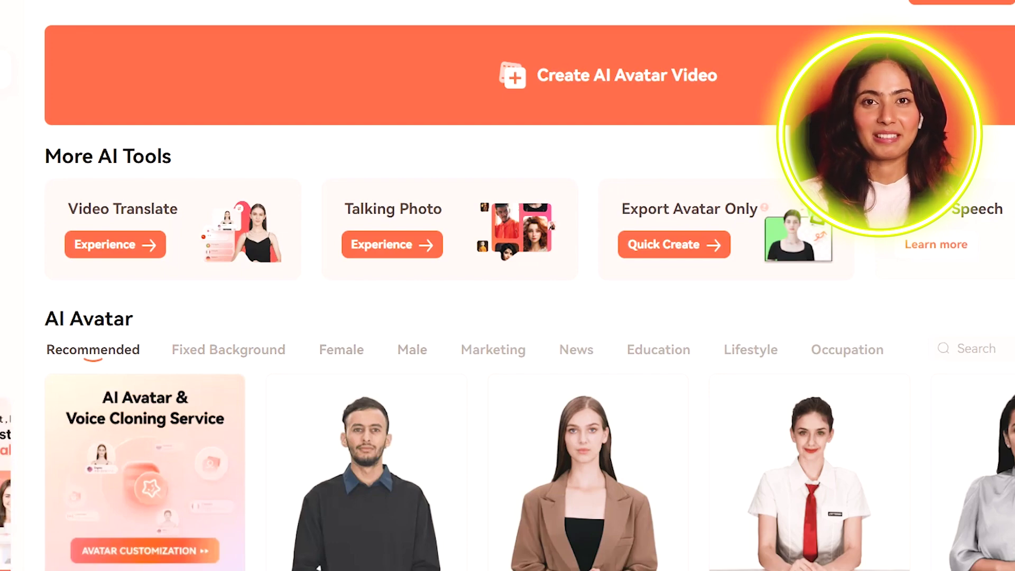
{"action": "left_click", "coordinate": [228, 349]}
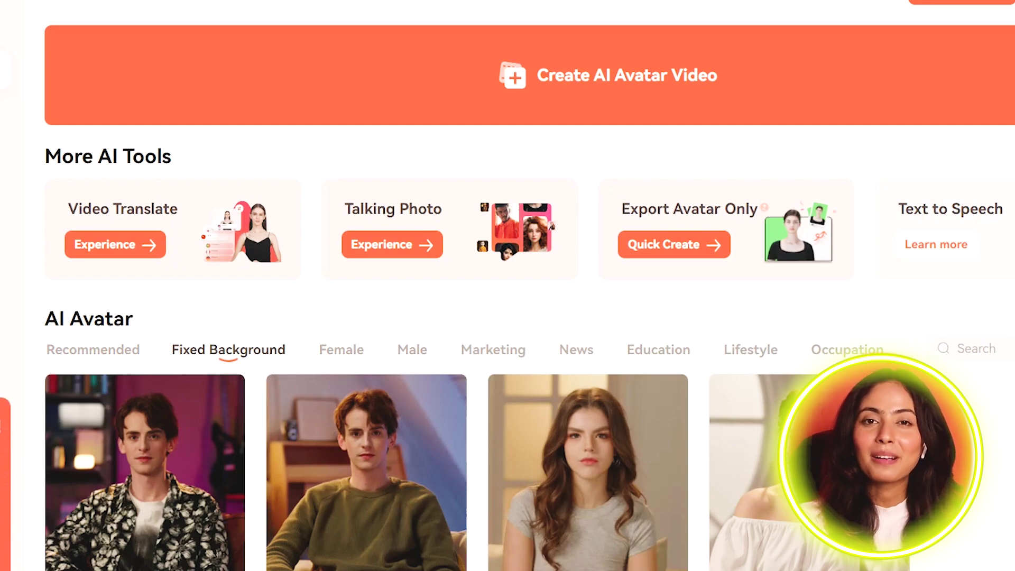
{"action": "scroll", "coordinate": [507, 317], "scroll_direction": "down", "scroll_amount": 1}
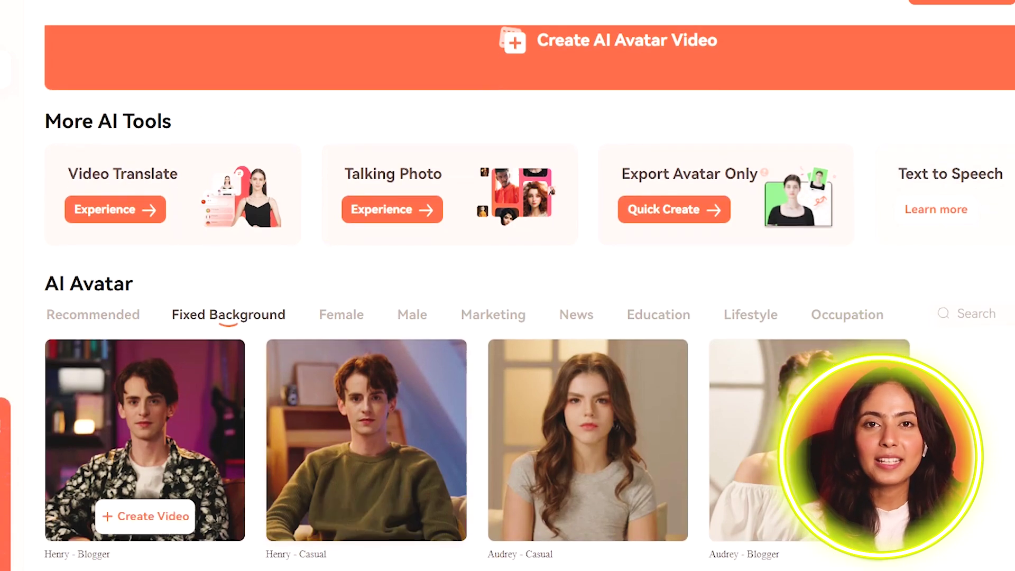
{"action": "mouse_move", "coordinate": [587, 476]}
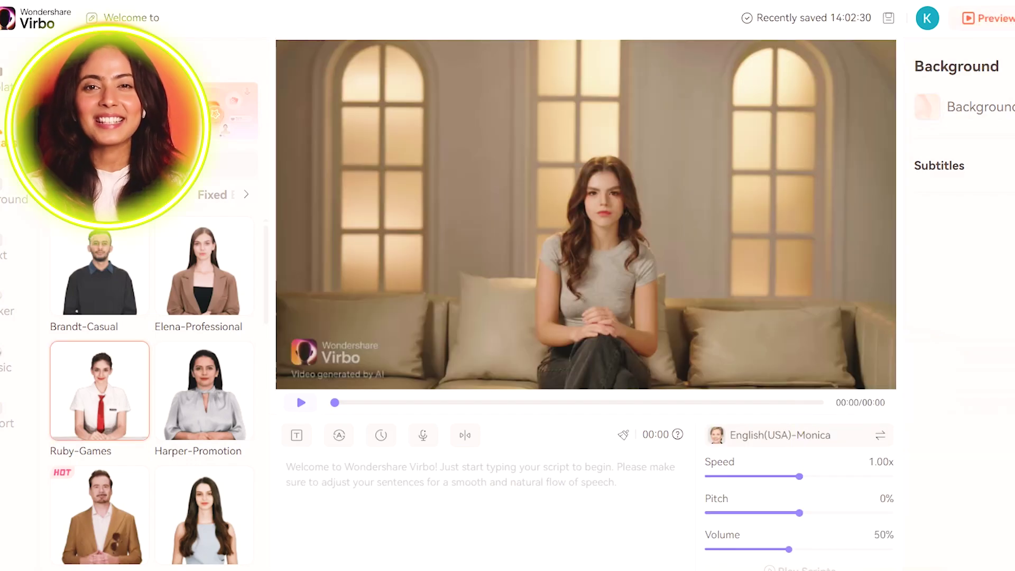
- Dismiss the empty-script preview warning and bring up the AI Script writer
{"action": "left_click", "coordinate": [300, 401]}
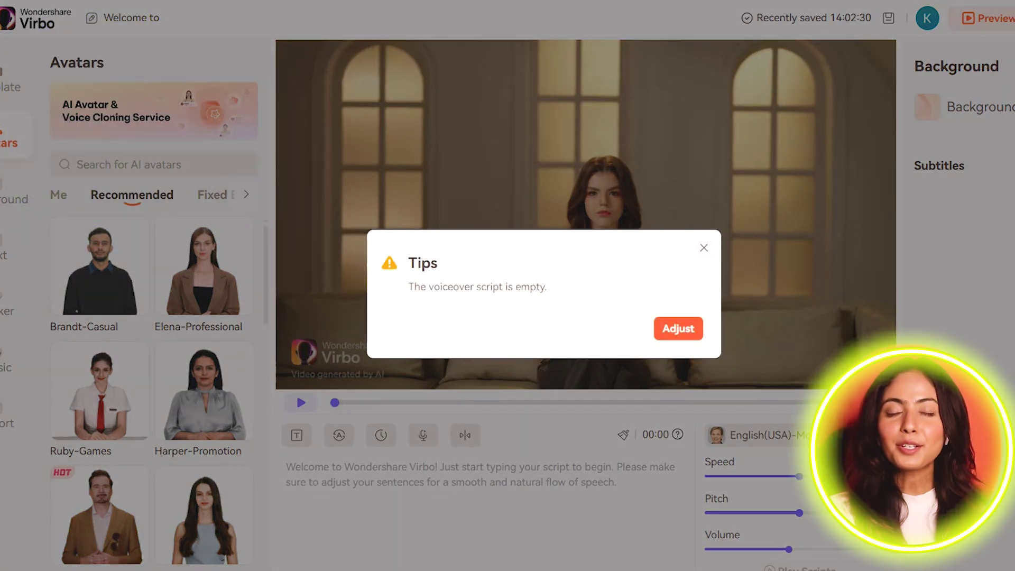
{"action": "left_click", "coordinate": [297, 393]}
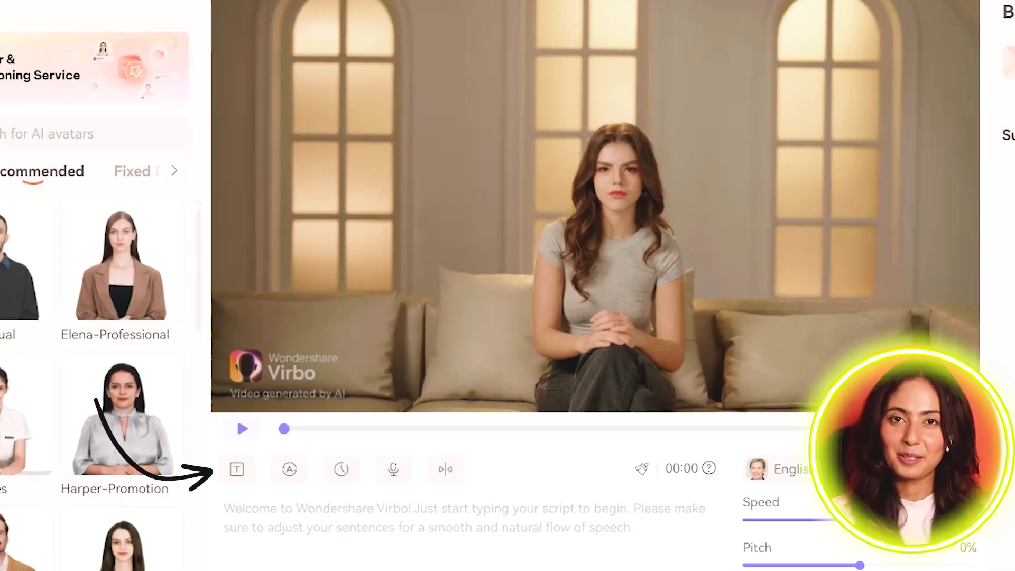
{"action": "left_click", "coordinate": [237, 469]}
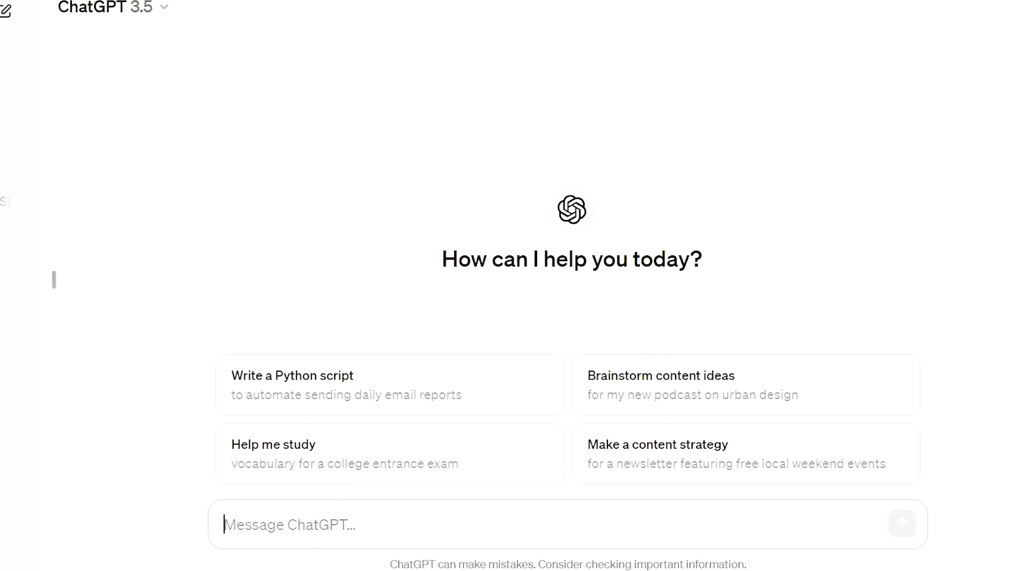
- Send the prepared prompt to ChatGPT to draft the video script
{"action": "type", "text": "What are the ten essential wellness practices that individuals should incorporate into their daily regimen for optimum health?\""}
{"action": "key", "text": "Return"}
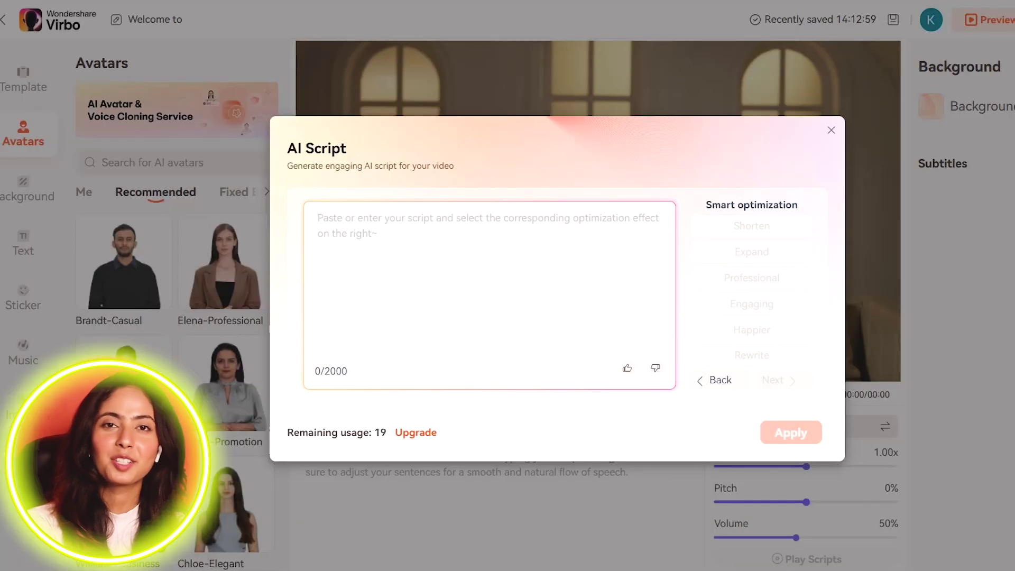
- Paste ChatGPT's daily wellness script into the AI Script box
{"action": "key", "text": "ctrl+v"}
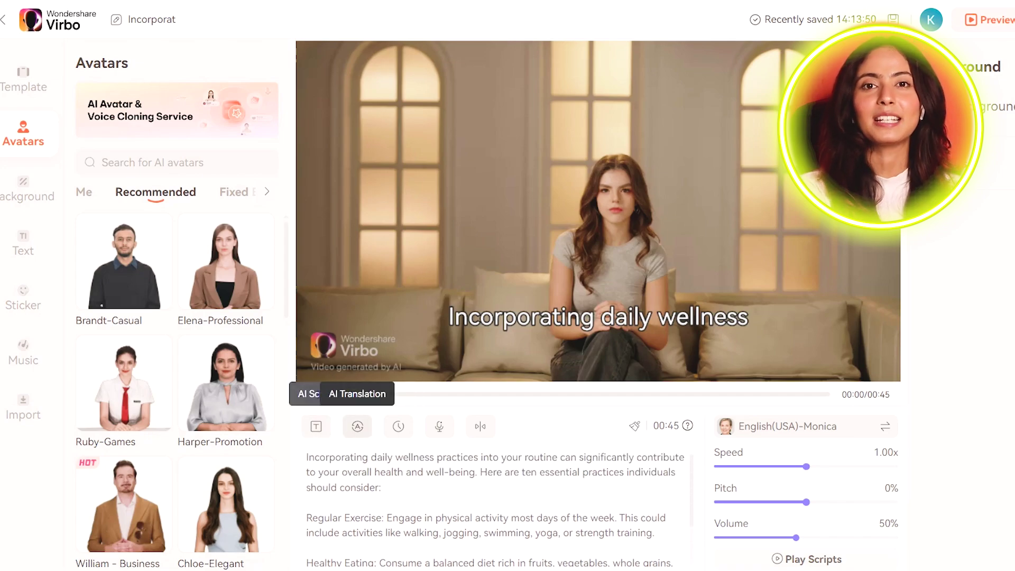
- Translate the script to Spanish with AI Translation and apply it
{"action": "left_click", "coordinate": [357, 426]}
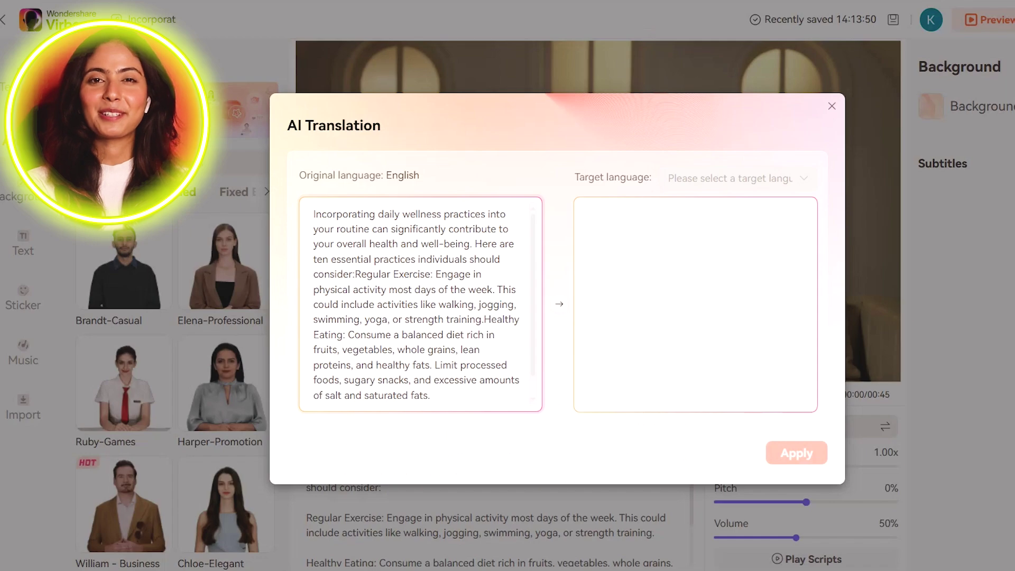
{"action": "left_click", "coordinate": [738, 178]}
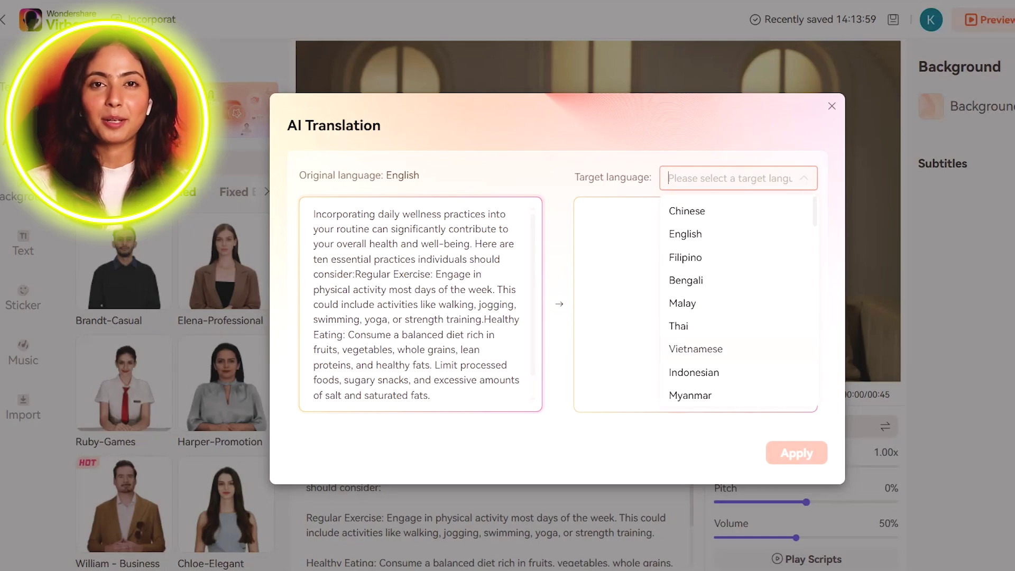
{"action": "scroll", "coordinate": [739, 301], "scroll_direction": "down", "scroll_amount": 6}
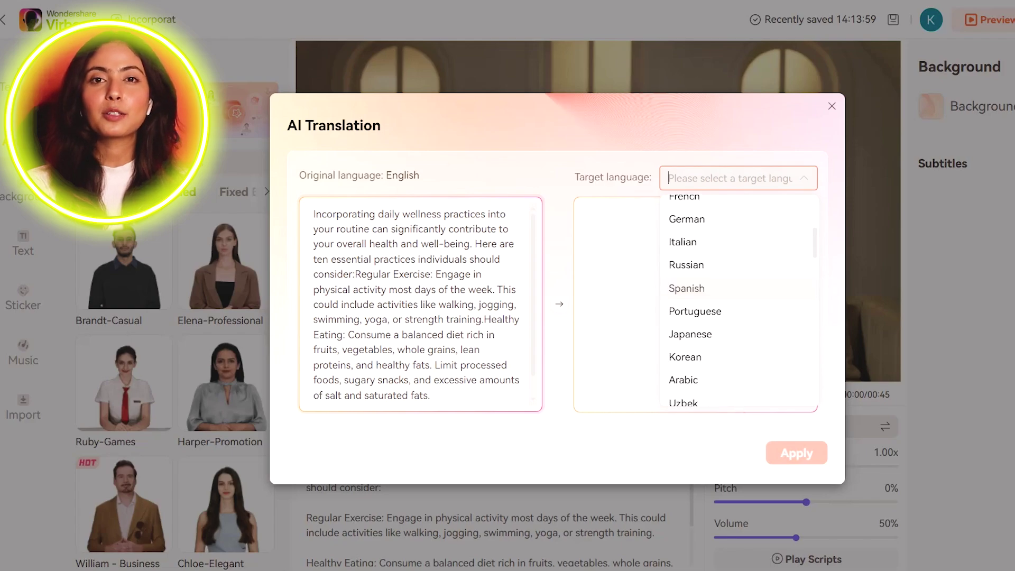
{"action": "scroll", "coordinate": [738, 254], "scroll_direction": "down", "scroll_amount": 3}
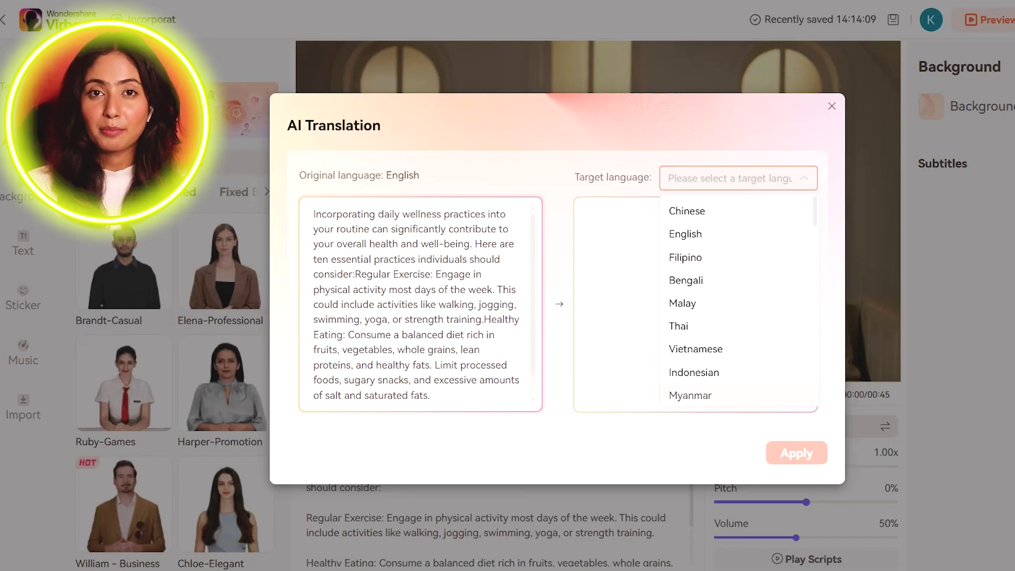
{"action": "scroll", "coordinate": [738, 301], "scroll_direction": "down", "scroll_amount": 3}
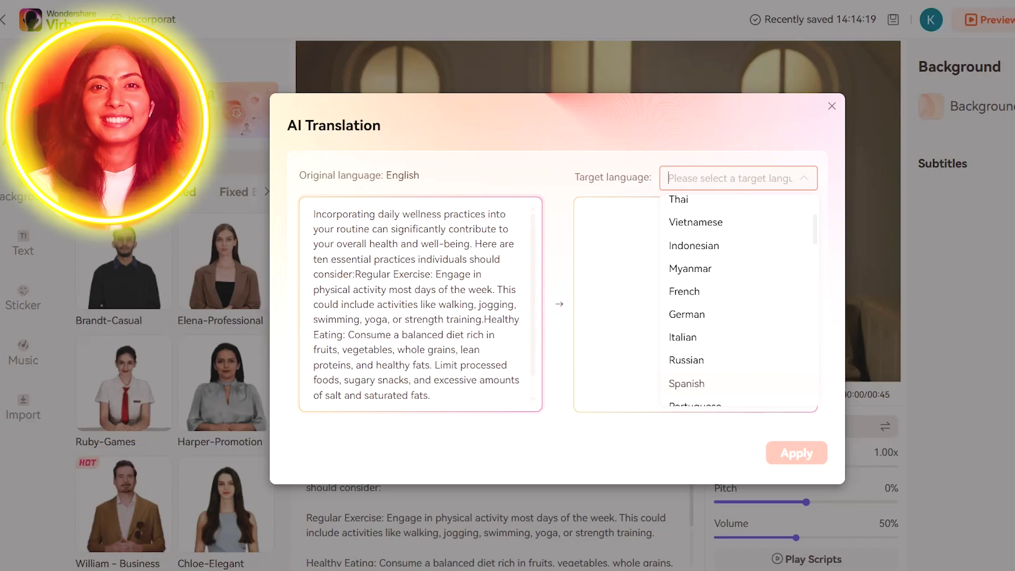
{"action": "scroll", "coordinate": [739, 302], "scroll_direction": "down", "scroll_amount": 2}
{"action": "left_click", "coordinate": [687, 320]}
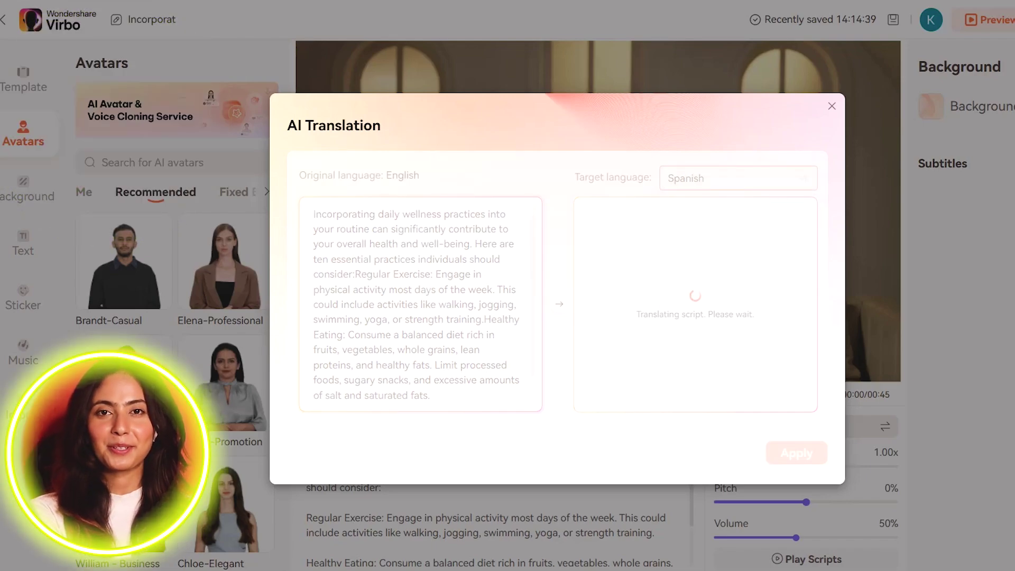
{"action": "left_click", "coordinate": [797, 454]}
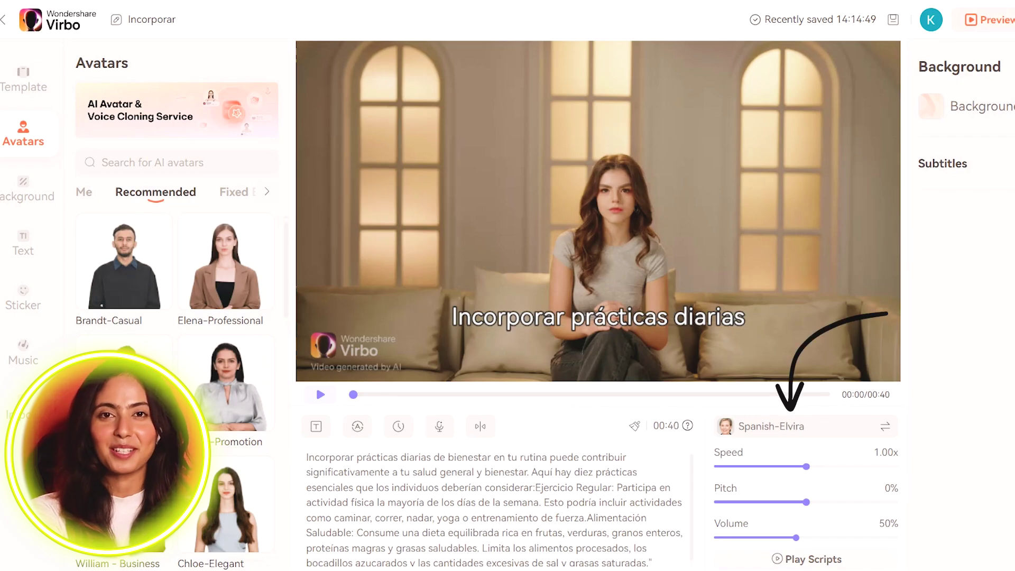
- Choose the female Spanish(USA) voice as the voiceover
{"action": "left_click", "coordinate": [885, 426]}
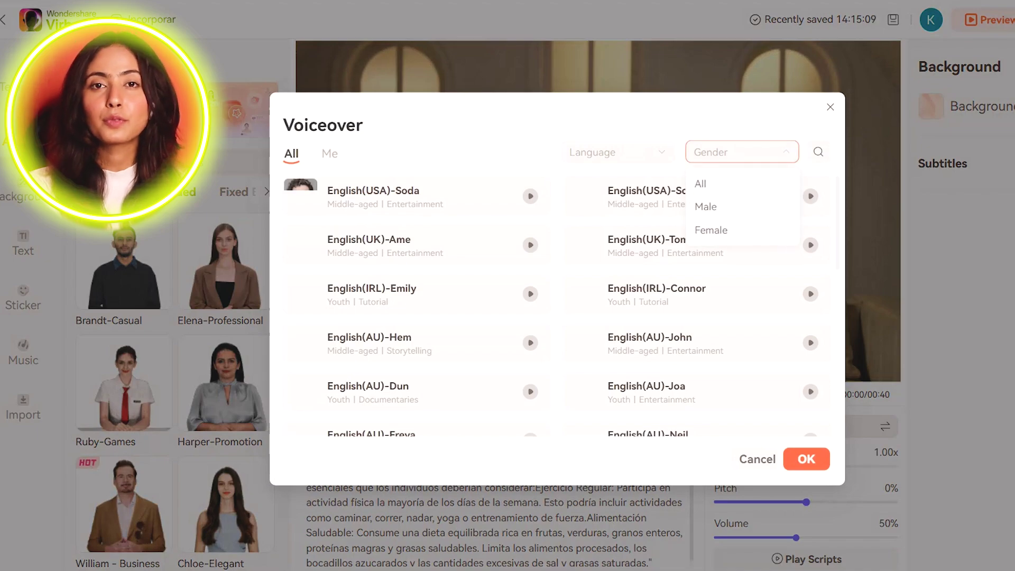
{"action": "left_click", "coordinate": [711, 230]}
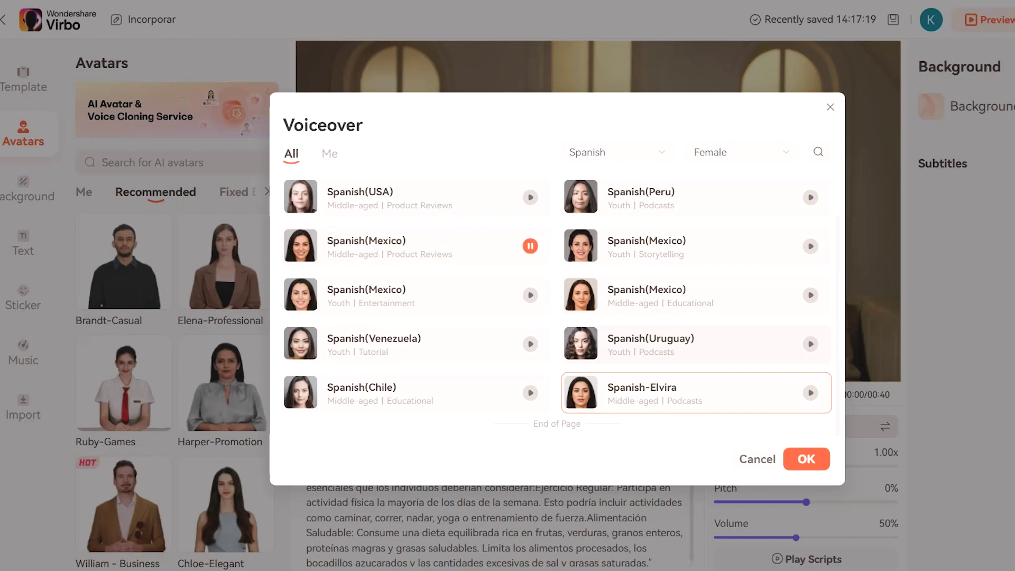
{"action": "left_click", "coordinate": [416, 198]}
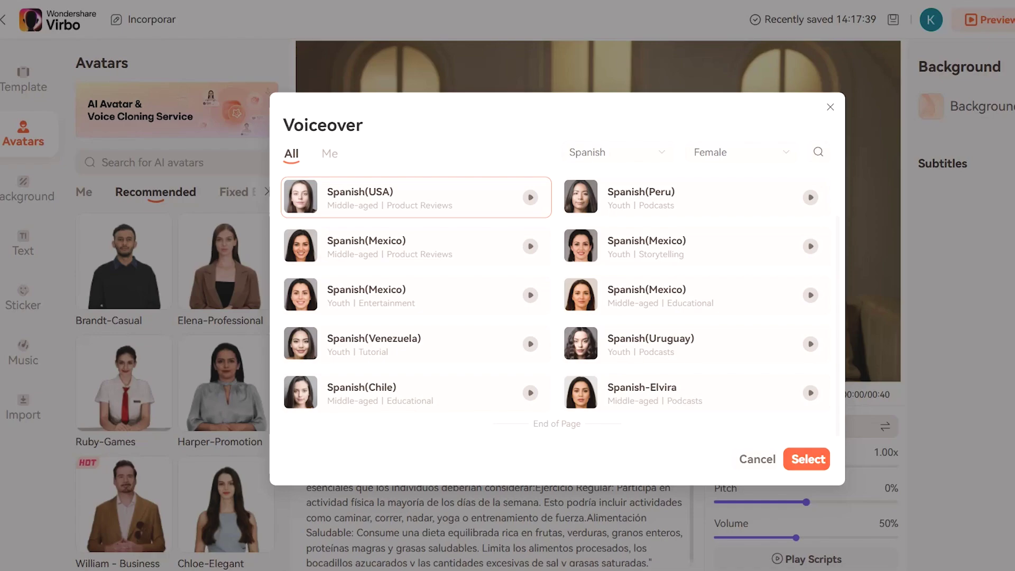
{"action": "left_click", "coordinate": [806, 459]}
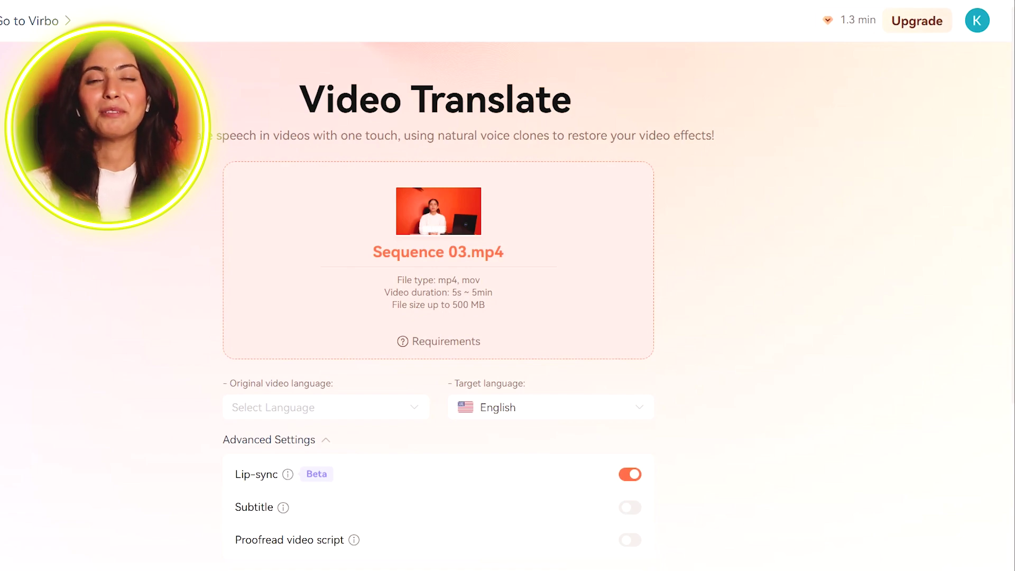
- Check the Original and Target language lists, then enable Subtitle and Proofread video script
{"action": "scroll", "coordinate": [439, 286], "scroll_direction": "down", "scroll_amount": 3}
{"action": "left_click", "coordinate": [317, 233]}
{"action": "type", "text": "n"}
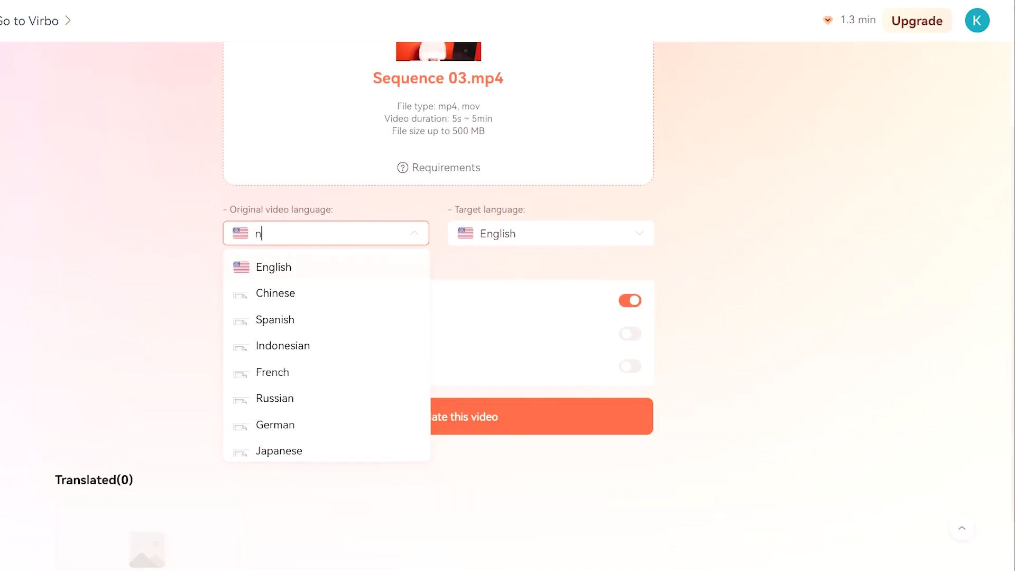
{"action": "type", "text": "epali"}
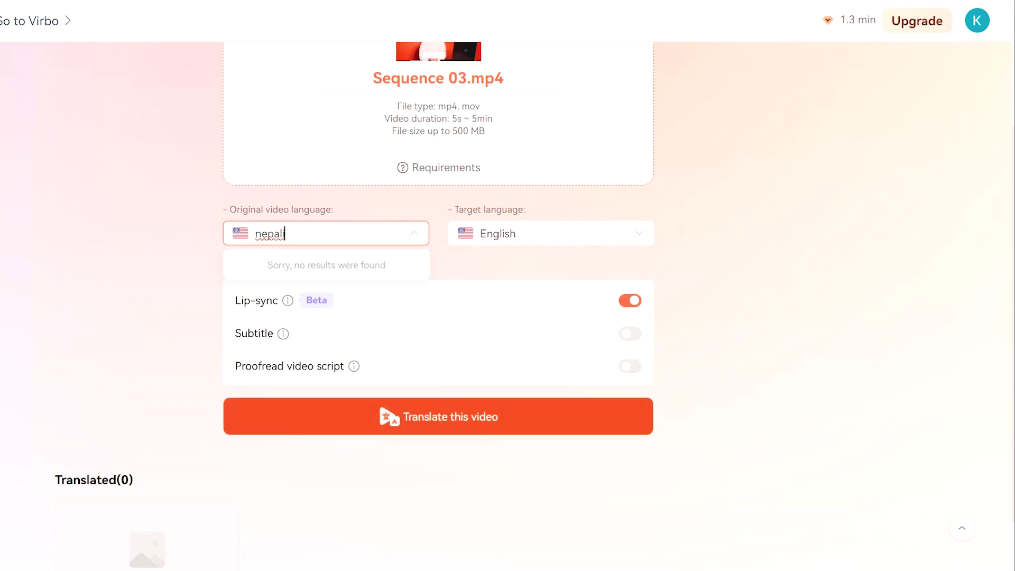
{"action": "left_click", "coordinate": [439, 416]}
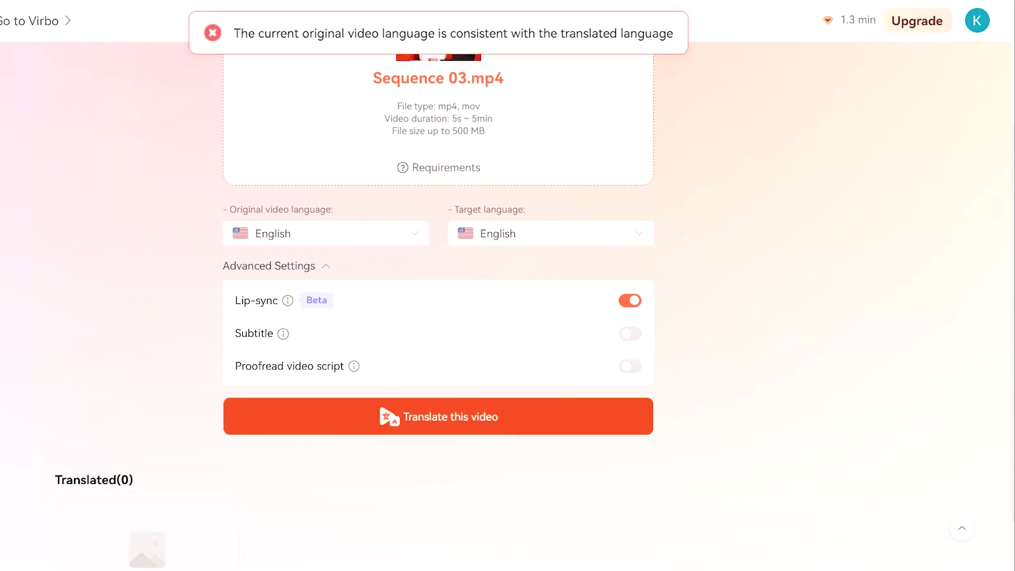
{"action": "left_click", "coordinate": [550, 233]}
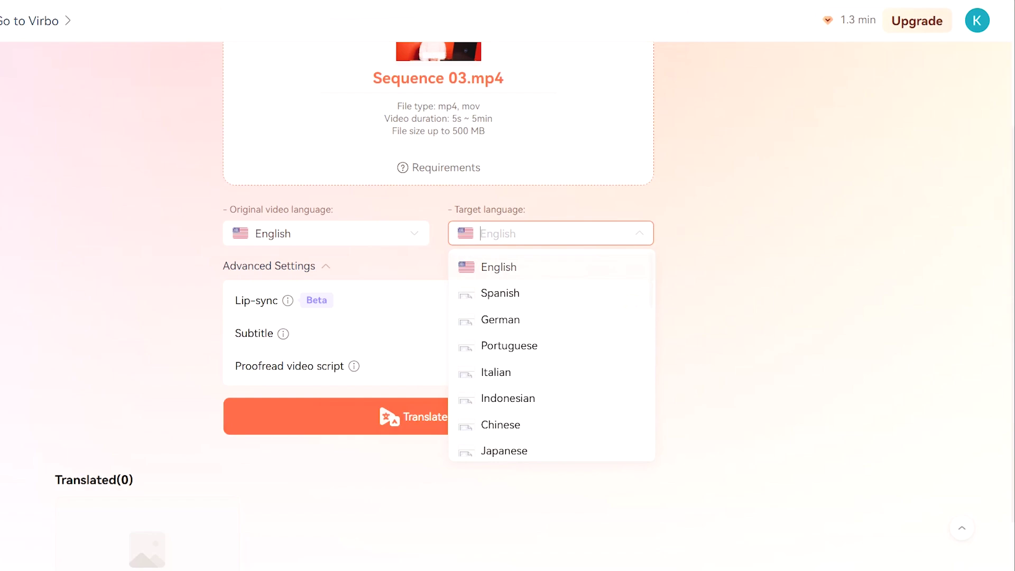
{"action": "left_click", "coordinate": [423, 416]}
{"action": "left_click", "coordinate": [630, 333]}
{"action": "left_click", "coordinate": [630, 366]}
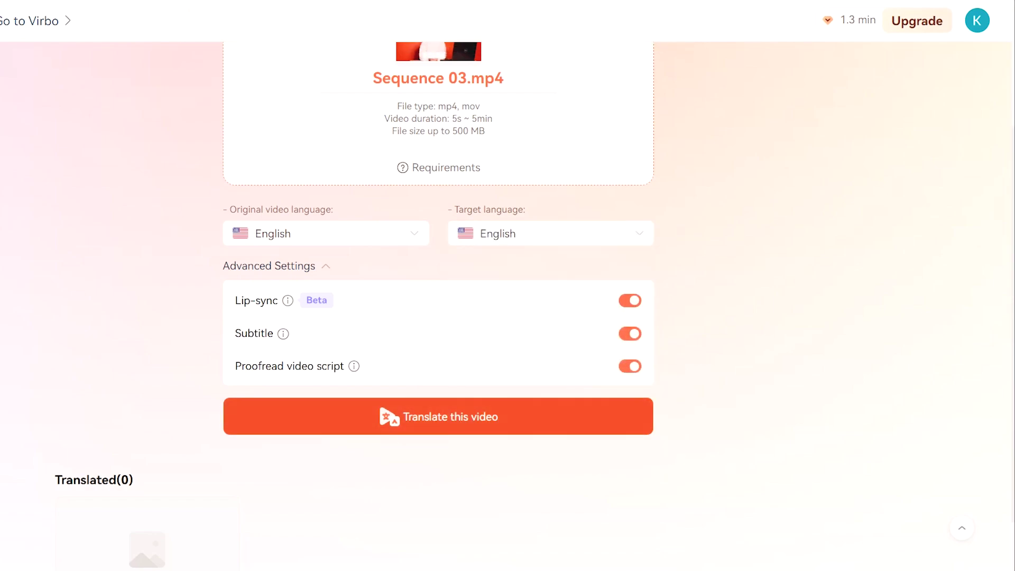